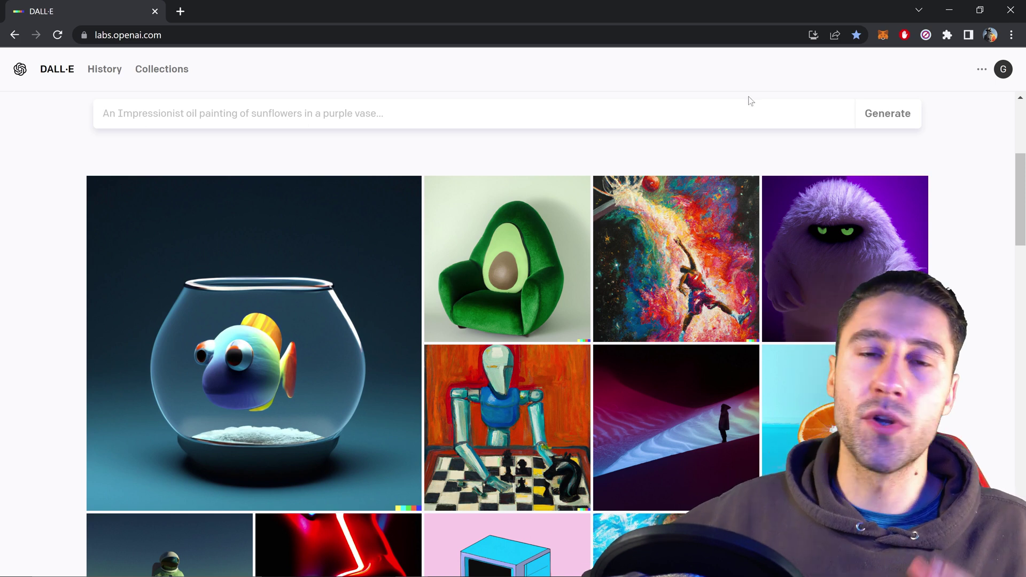
# - Check credits in the account menu, close it, and scroll down the example gallery
pyautogui.click(1001, 72)
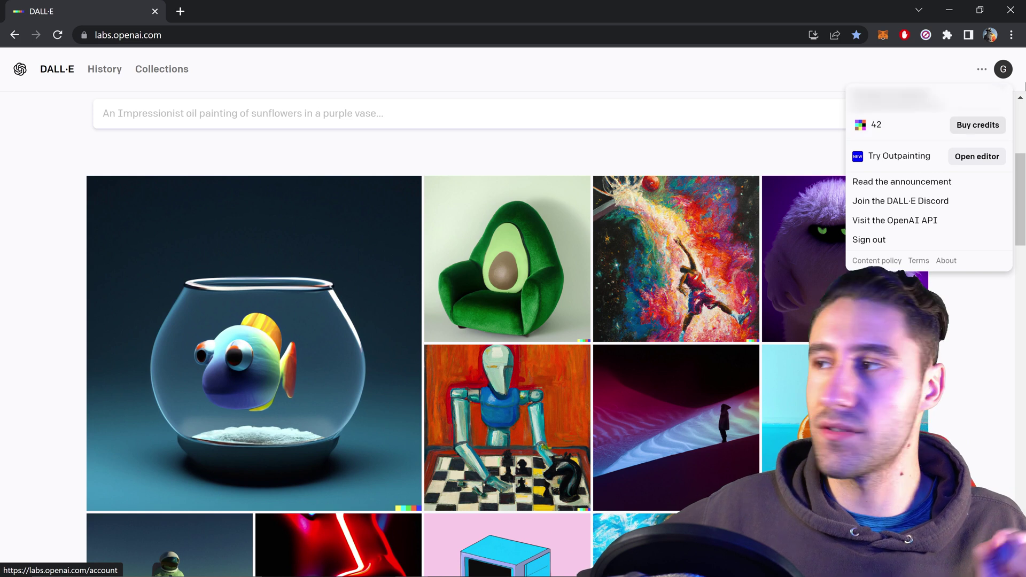
pyautogui.click(1002, 70)
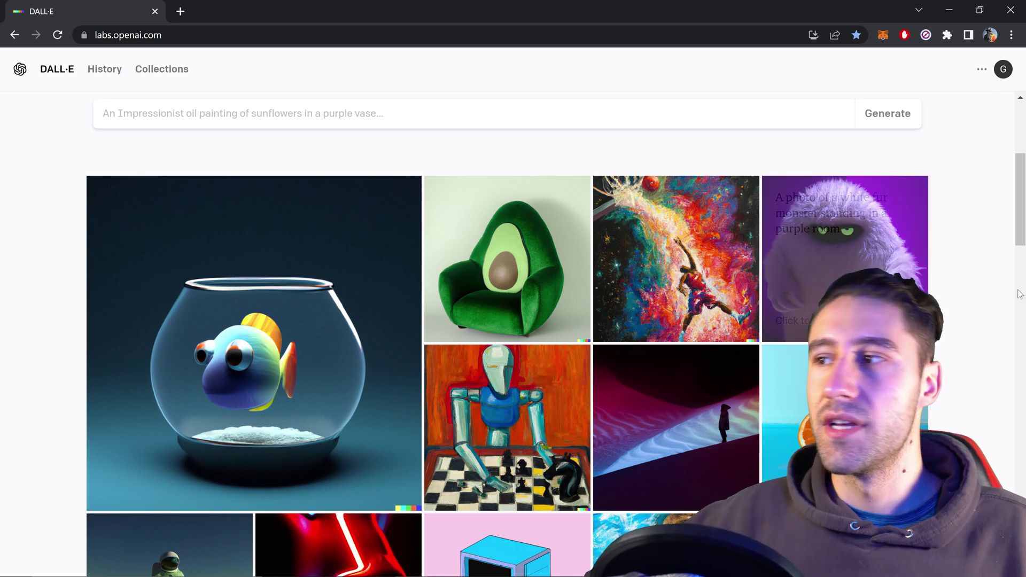
pyautogui.scroll(-1, 1021, 231)
pyautogui.moveTo(1020, 230); pyautogui.dragTo(1022, 347)
pyautogui.scroll(-2, 1003, 348)
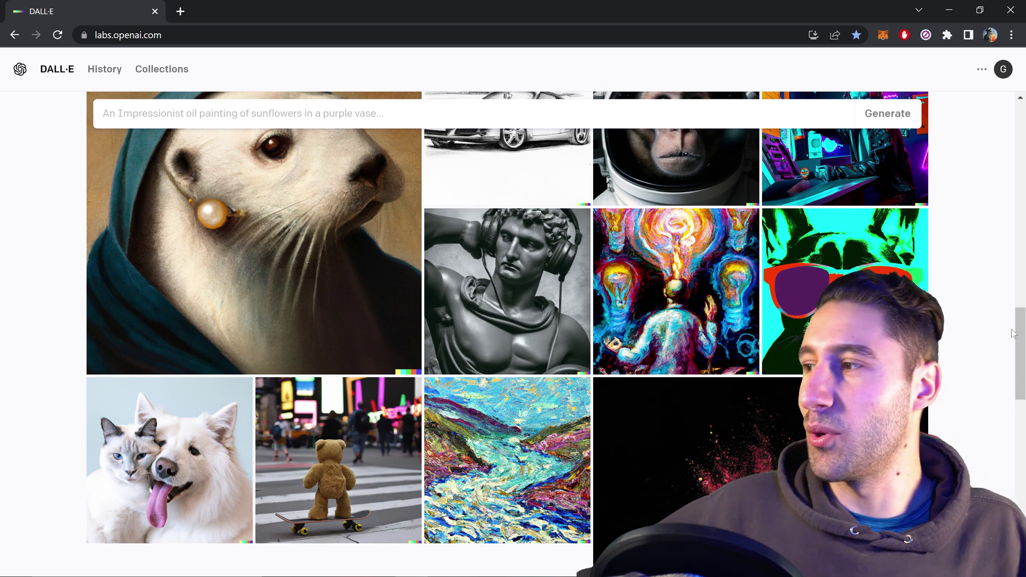
# - Upload the pexels JPG of the tattooed woman and crop it square, shifting the crop slightly down
pyautogui.moveTo(1021, 331); pyautogui.dragTo(1021, 126)
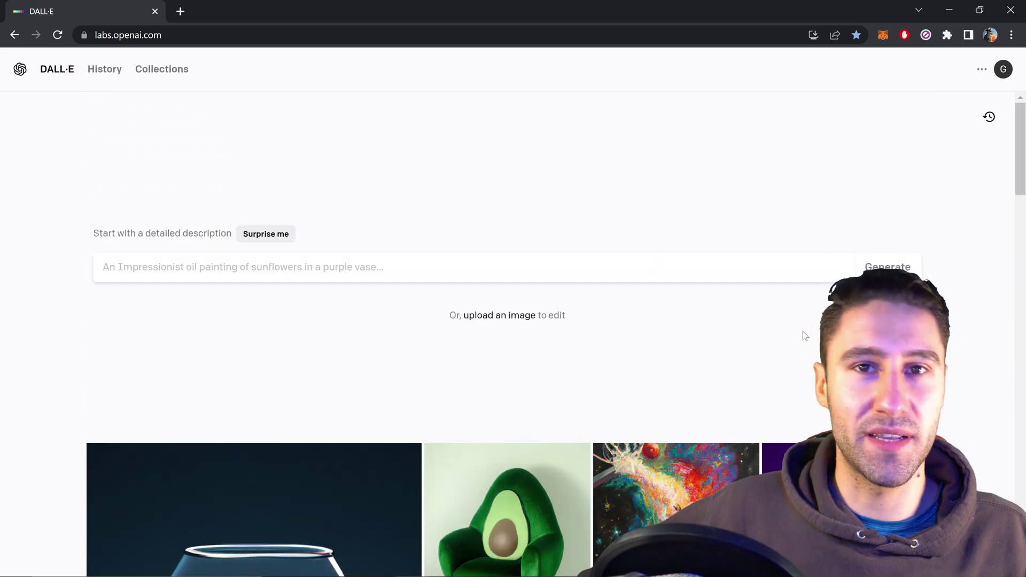
pyautogui.scroll(-1, 608, 395)
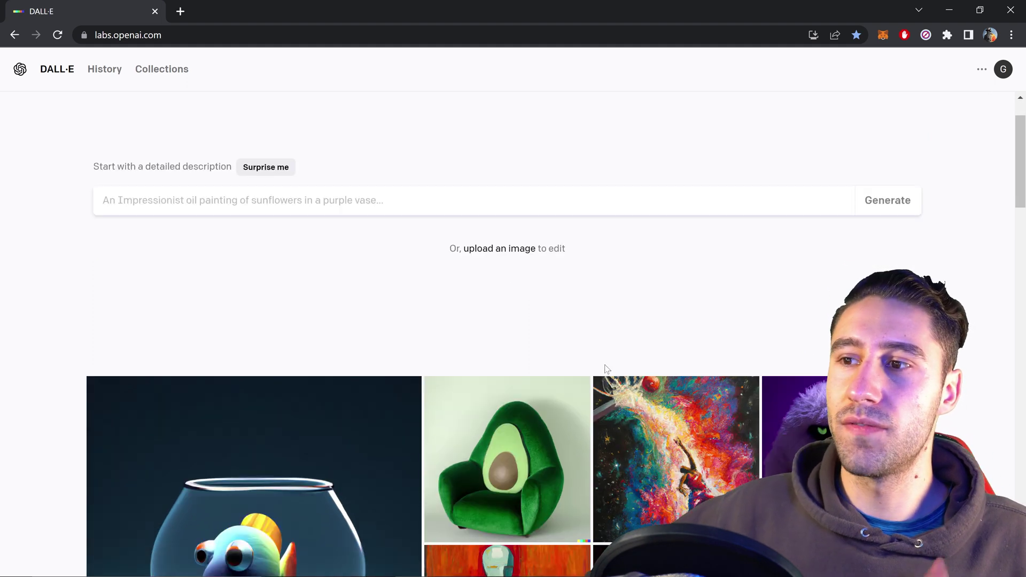
pyautogui.click(496, 249)
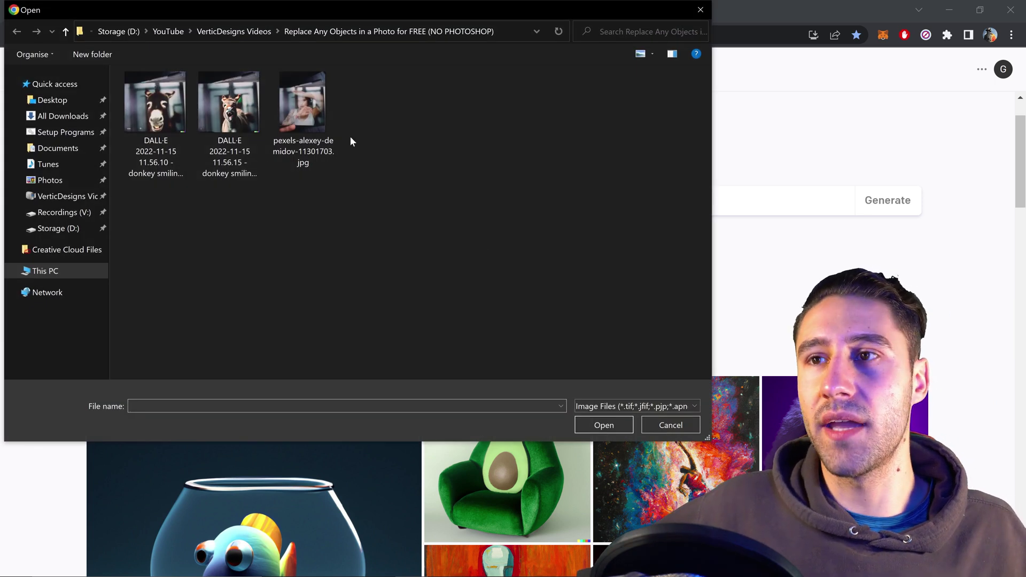
pyautogui.click(328, 123)
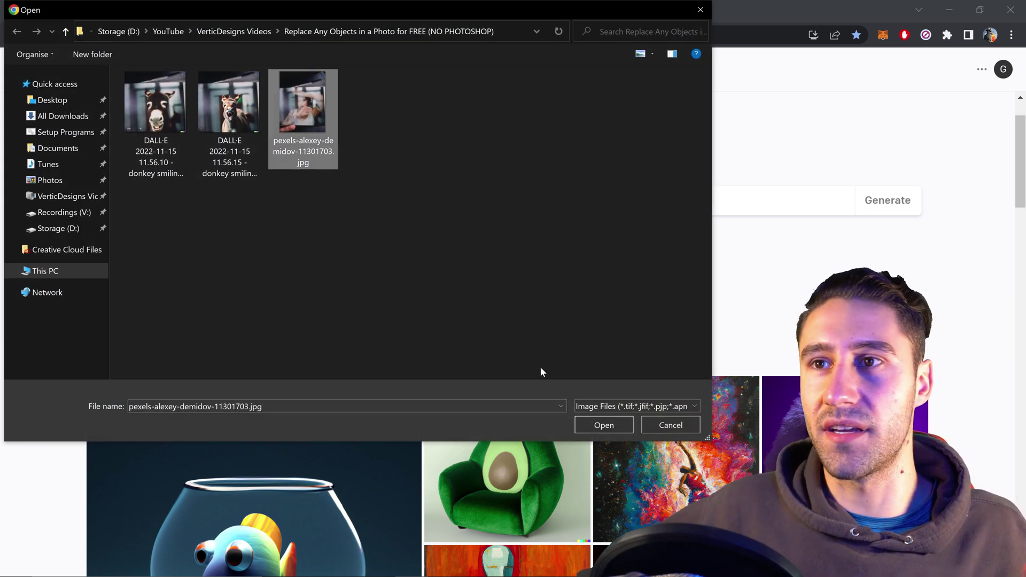
pyautogui.click(589, 426)
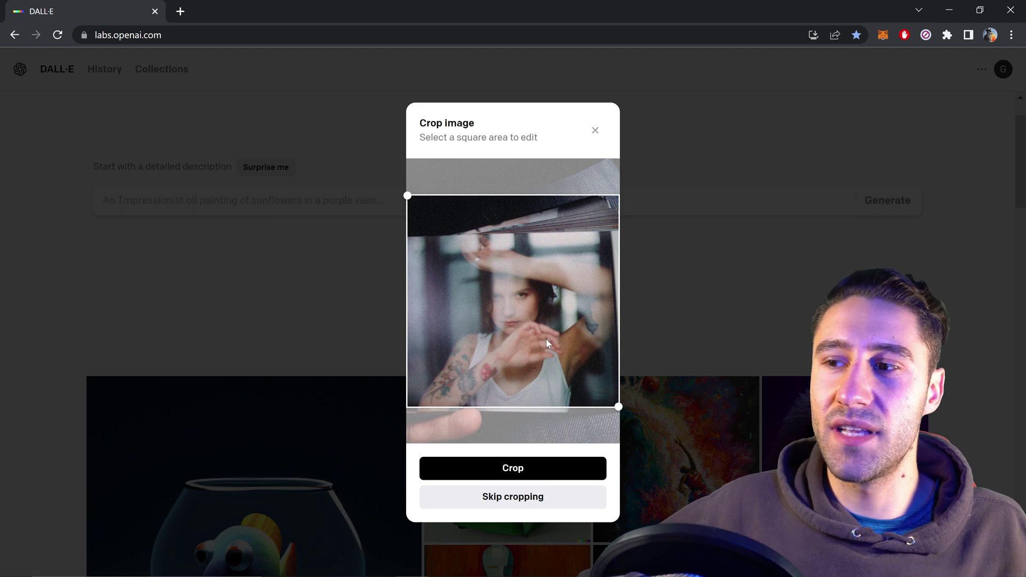
pyautogui.moveTo(543, 335); pyautogui.dragTo(545, 344)
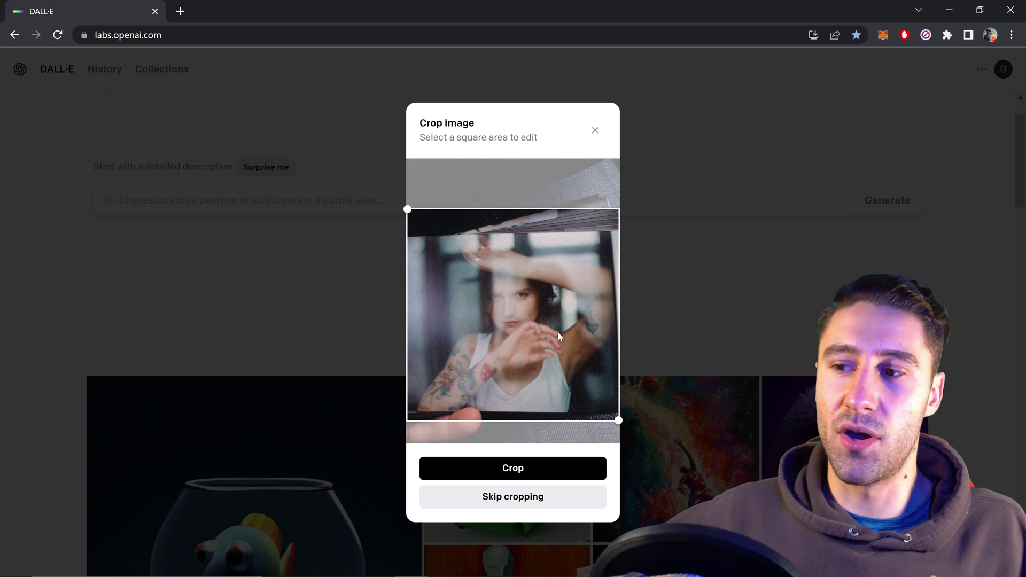
pyautogui.click(523, 469)
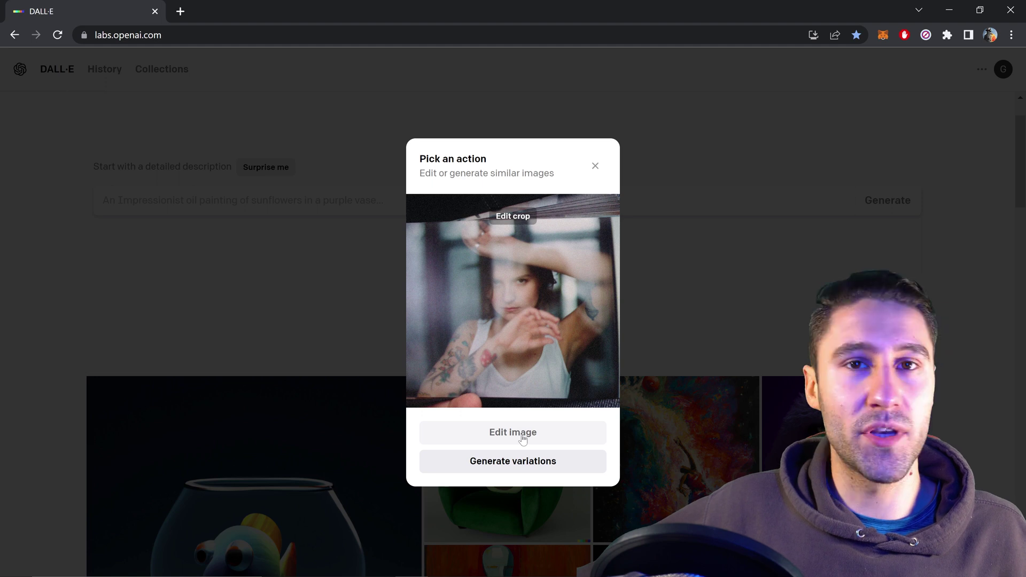
# - Open the cropped photo in the editor and pan it up-left within the 1024 x 1024 frame
pyautogui.click(523, 438)
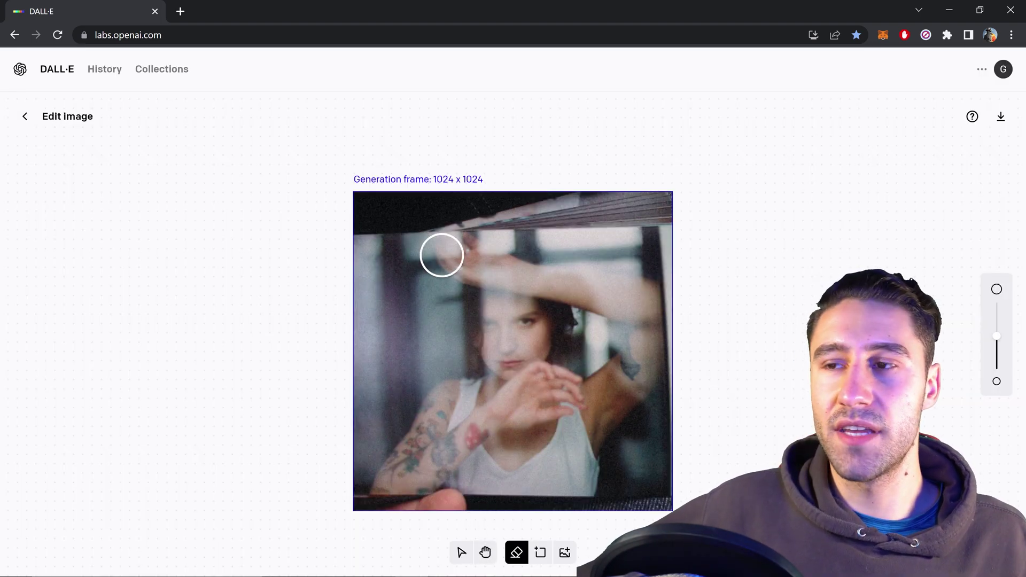
pyautogui.click(485, 553)
pyautogui.moveTo(564, 344); pyautogui.dragTo(421, 298)
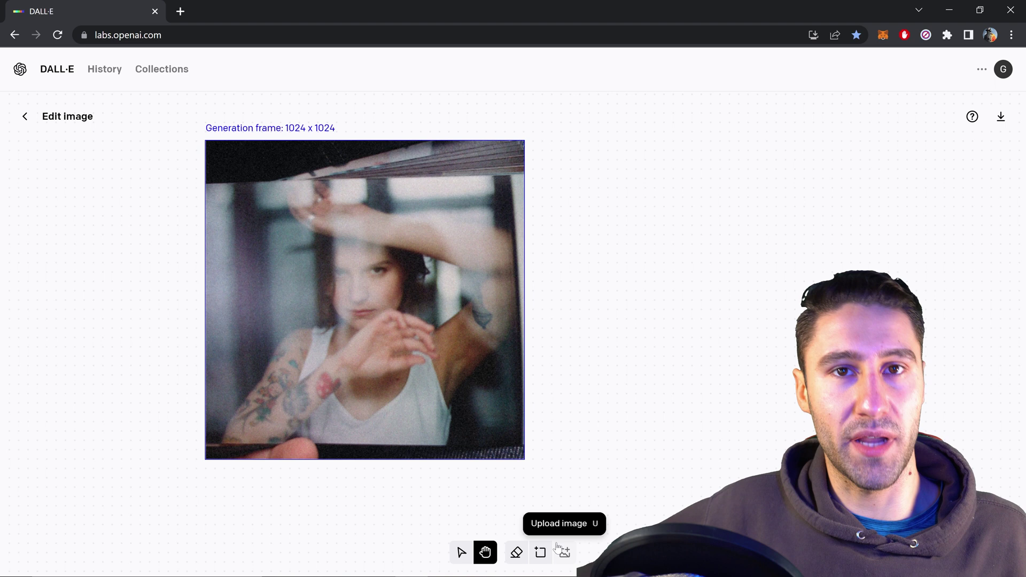
pyautogui.moveTo(468, 310); pyautogui.dragTo(489, 314)
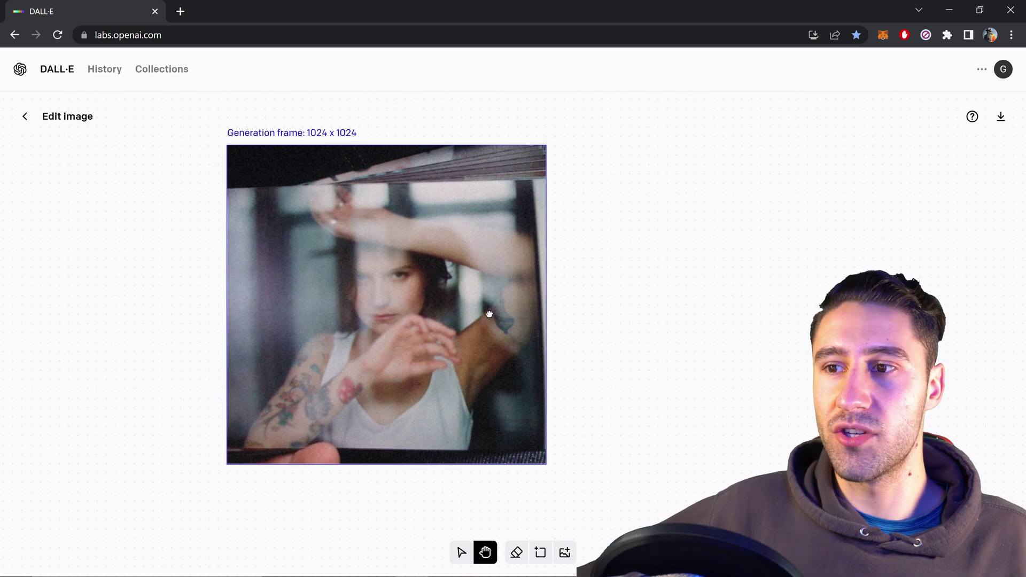
# - Erase the woman's raised arm, face, body and hand to transparency
pyautogui.click(518, 554)
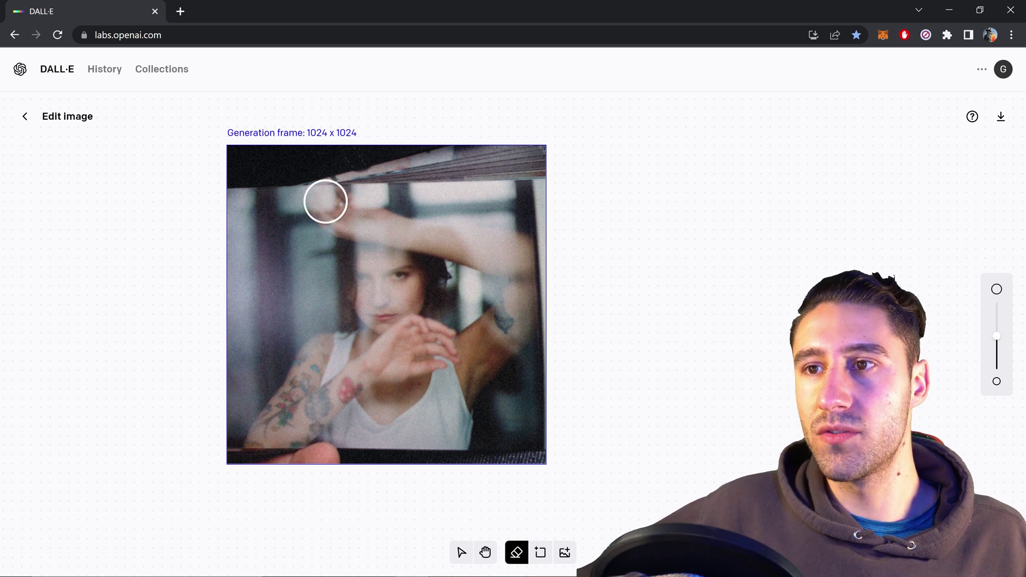
pyautogui.moveTo(325, 201)
pyautogui.mouseDown()
pyautogui.moveTo(351, 210)
pyautogui.moveTo(335, 217)
pyautogui.moveTo(346, 224)
pyautogui.moveTo(522, 247)
pyautogui.mouseUp()
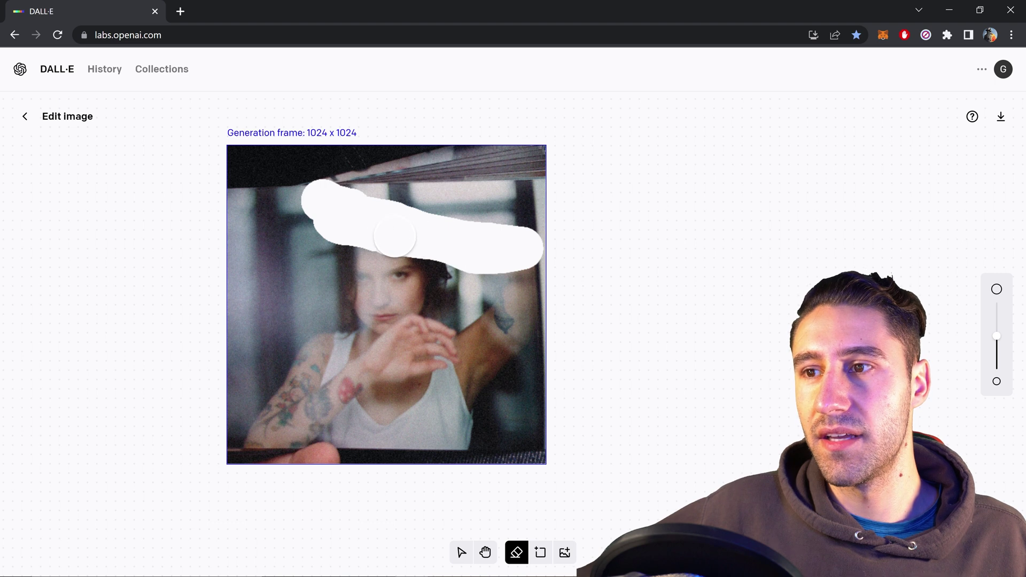
pyautogui.moveTo(394, 236)
pyautogui.mouseDown()
pyautogui.moveTo(432, 268)
pyautogui.moveTo(425, 298)
pyautogui.moveTo(413, 307)
pyautogui.moveTo(392, 245)
pyautogui.moveTo(398, 276)
pyautogui.moveTo(354, 241)
pyautogui.moveTo(356, 336)
pyautogui.moveTo(377, 291)
pyautogui.moveTo(393, 319)
pyautogui.moveTo(387, 350)
pyautogui.moveTo(343, 347)
pyautogui.moveTo(325, 359)
pyautogui.moveTo(321, 348)
pyautogui.moveTo(263, 443)
pyautogui.moveTo(300, 433)
pyautogui.moveTo(354, 379)
pyautogui.moveTo(330, 428)
pyautogui.moveTo(457, 435)
pyautogui.moveTo(524, 277)
pyautogui.mouseUp()
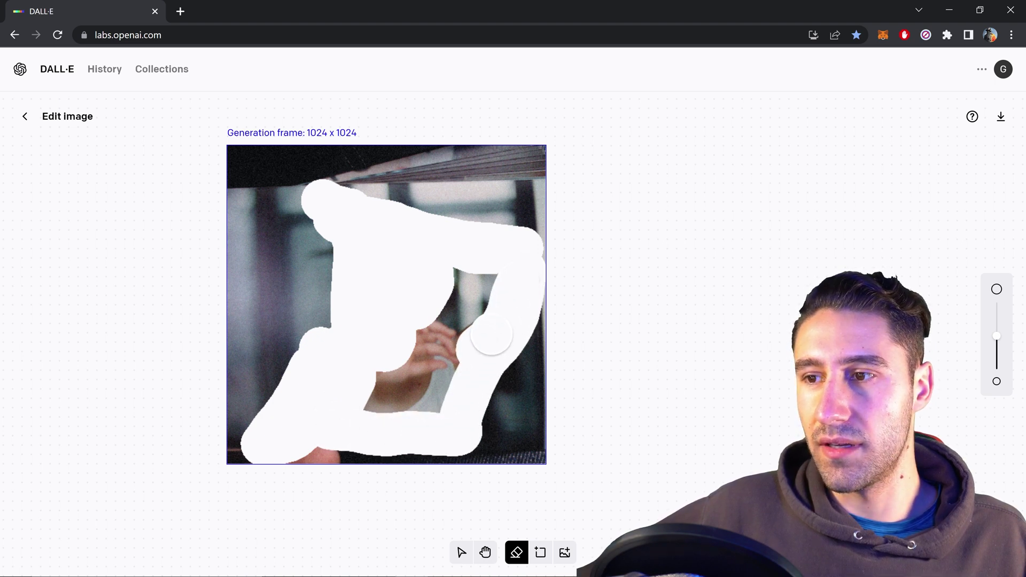
pyautogui.moveTo(473, 345)
pyautogui.mouseDown()
pyautogui.moveTo(435, 340)
pyautogui.moveTo(421, 355)
pyautogui.moveTo(449, 368)
pyautogui.moveTo(367, 370)
pyautogui.moveTo(417, 392)
pyautogui.moveTo(368, 403)
pyautogui.moveTo(446, 397)
pyautogui.mouseUp()
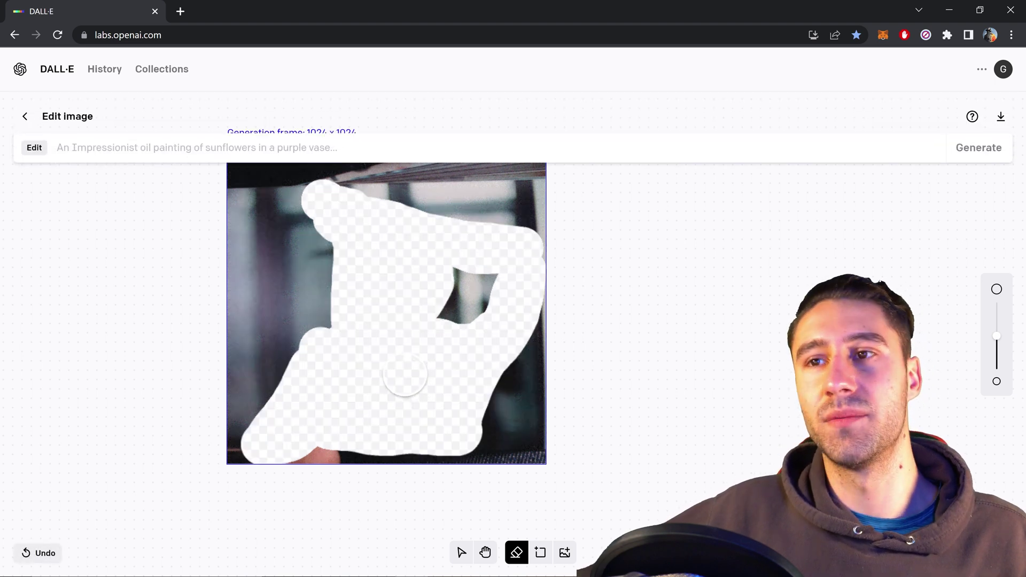
# - Begin entering 'donkey smiling at directly at the camera' in the edit prompt field
pyautogui.press('h')
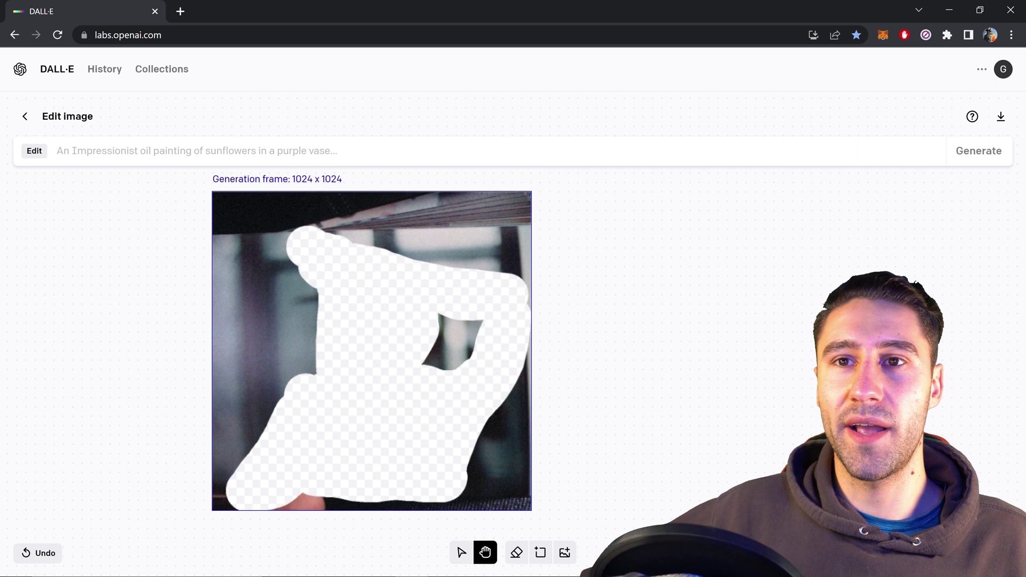
pyautogui.click(160, 150)
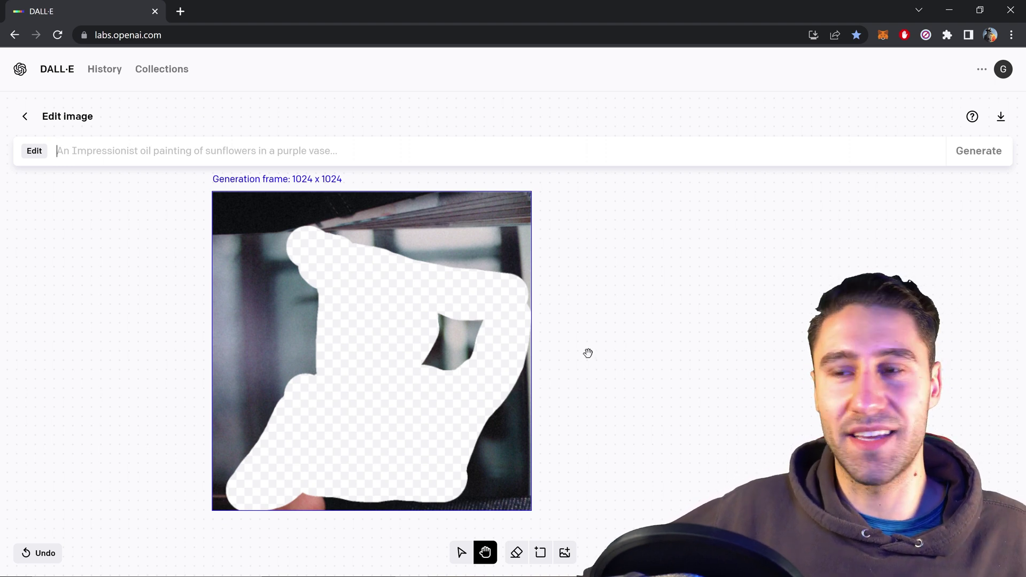
pyautogui.write('doine')
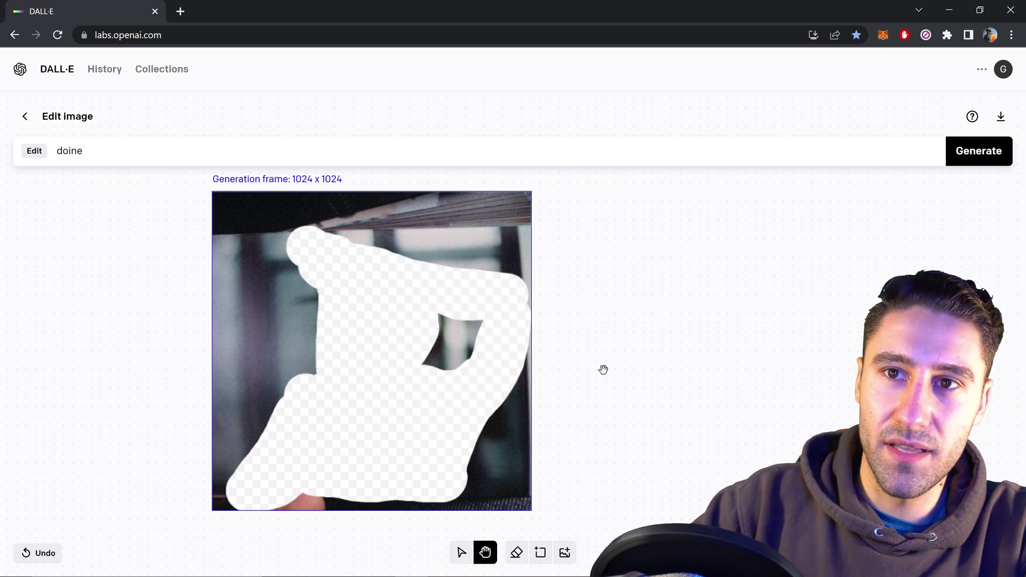
pyautogui.write('kynk')
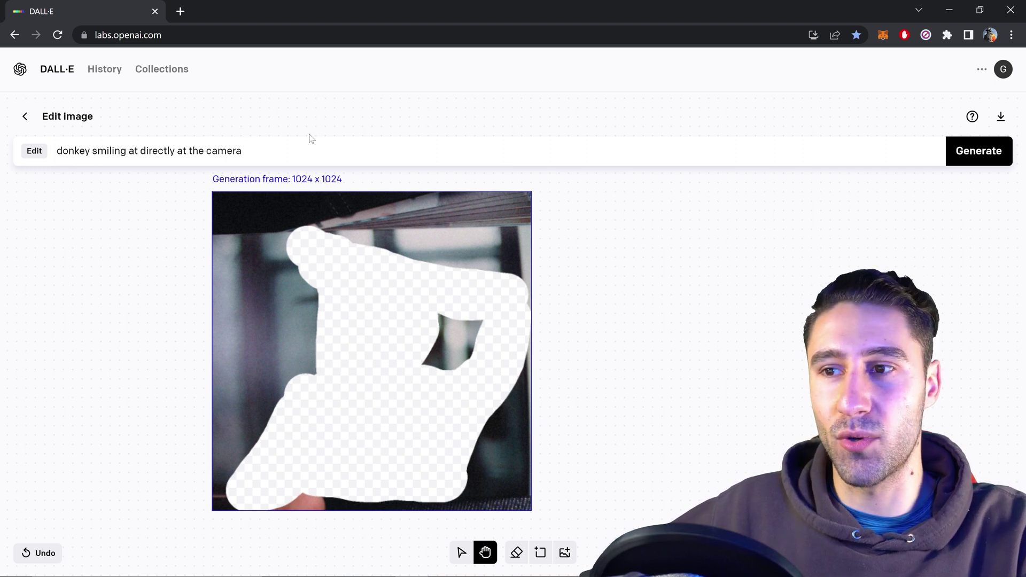
# - Generate fills from the prompt 'donkey smiling at directly at the camera', yielding four donkey edits
pyautogui.click(973, 155)
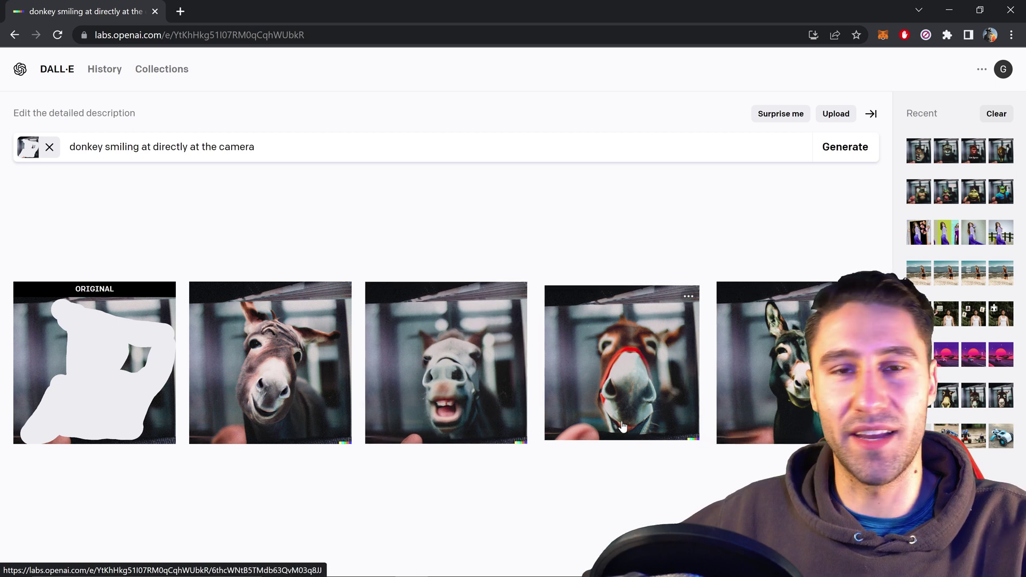
# - Flip through the red-halter, dark and white donkey results, returning to the grinning brown donkey
pyautogui.click(294, 383)
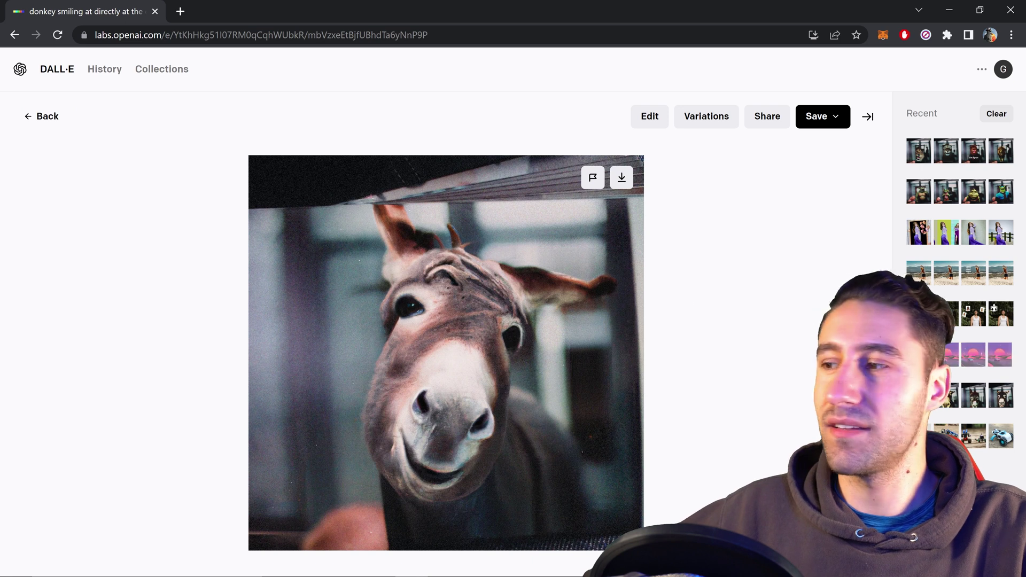
pyautogui.click(919, 395)
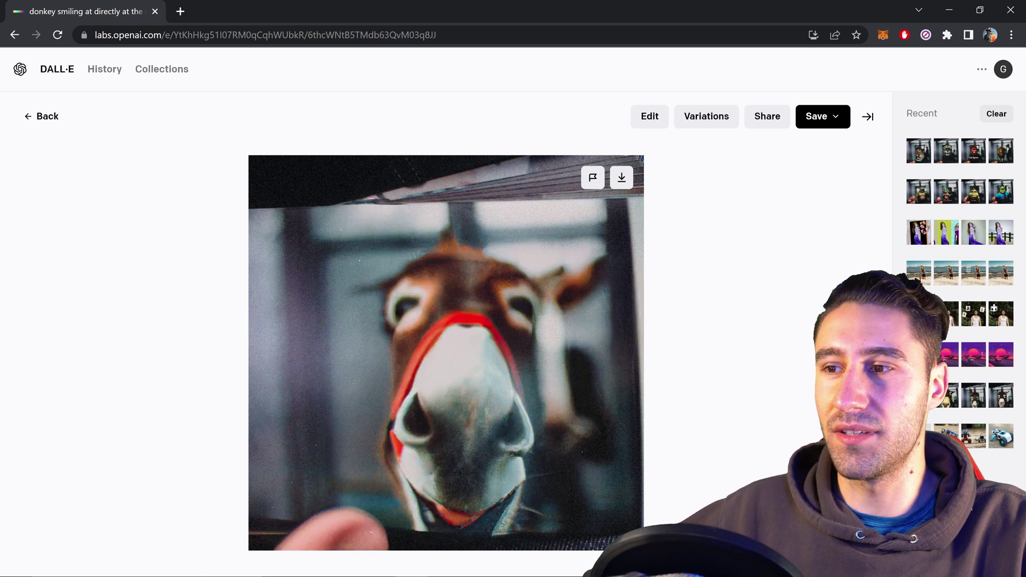
pyautogui.press('Right')
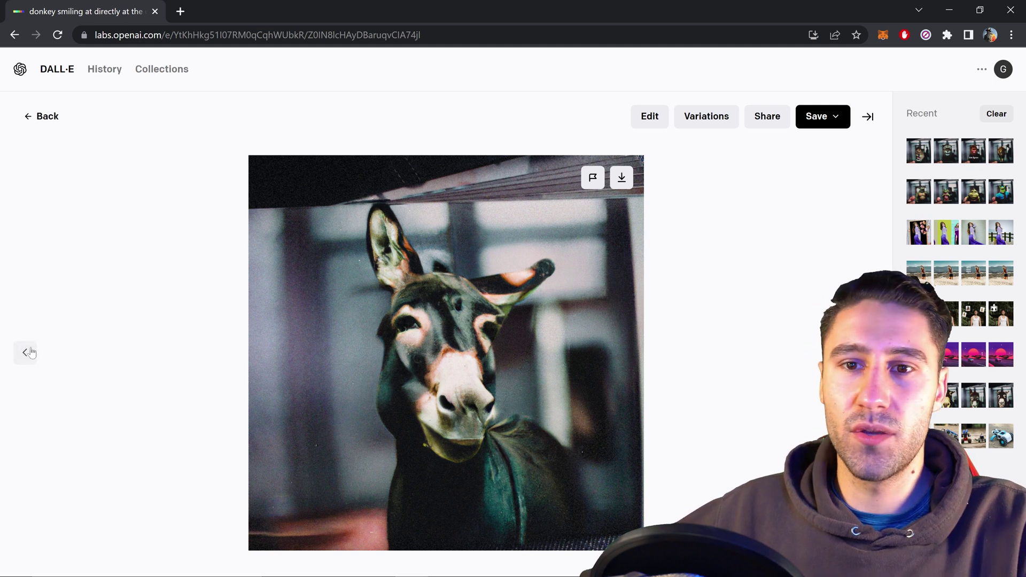
pyautogui.click(31, 352)
pyautogui.click(30, 354)
pyautogui.click(28, 354)
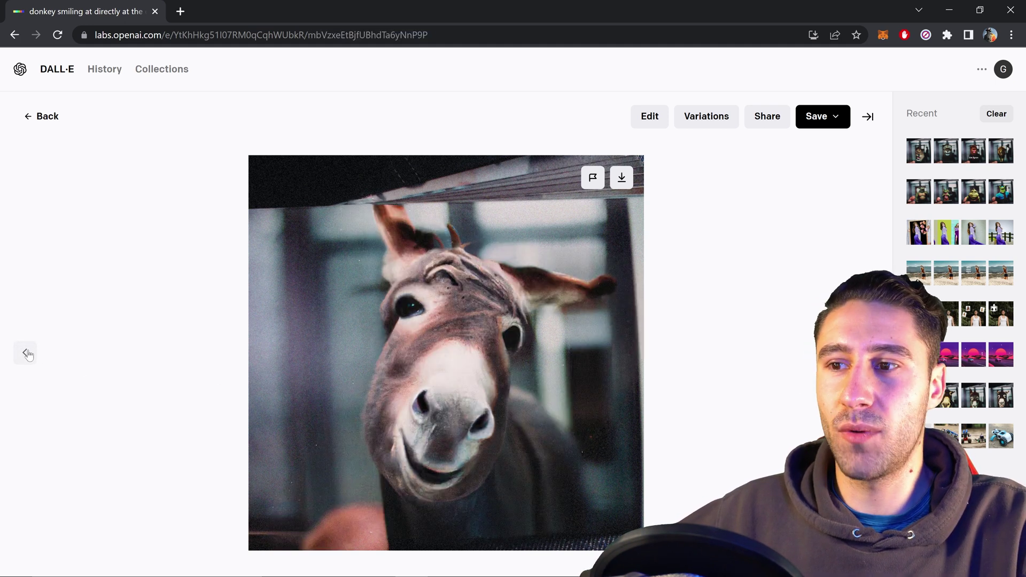